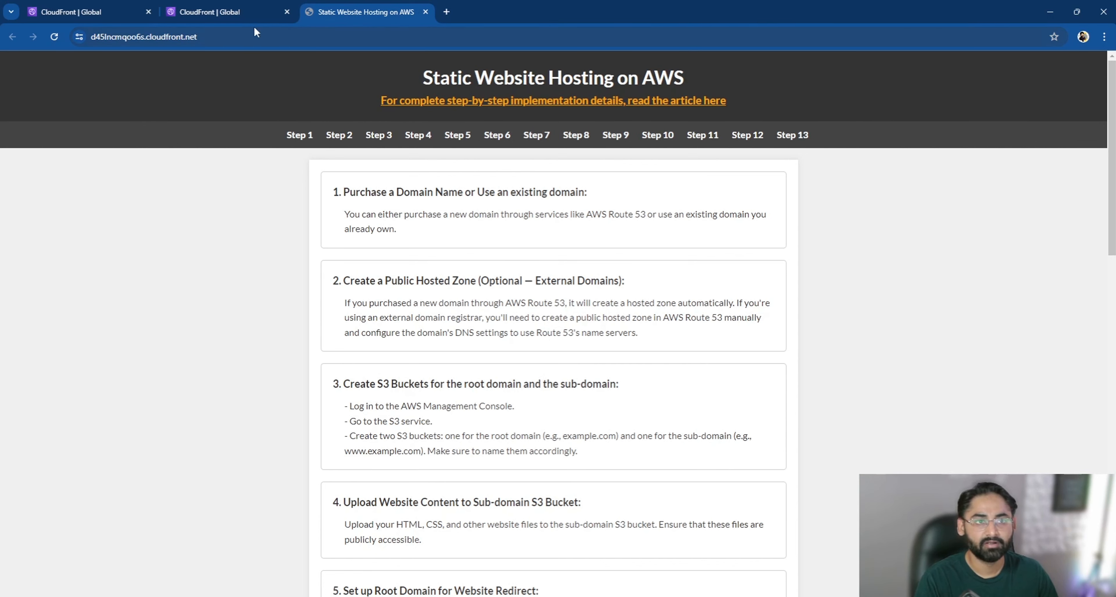
# - Review the alternate domain names of the two CloudFront distributions
pyautogui.click(242, 12)
pyautogui.click(126, 110)
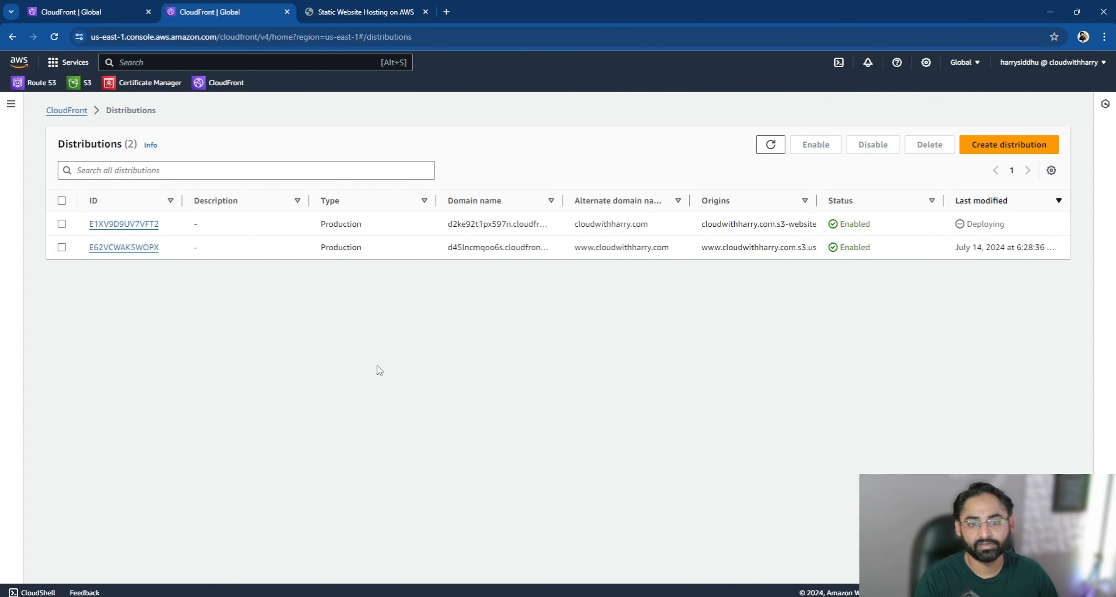
pyautogui.moveTo(654, 225); pyautogui.dragTo(673, 253)
pyautogui.click(680, 288)
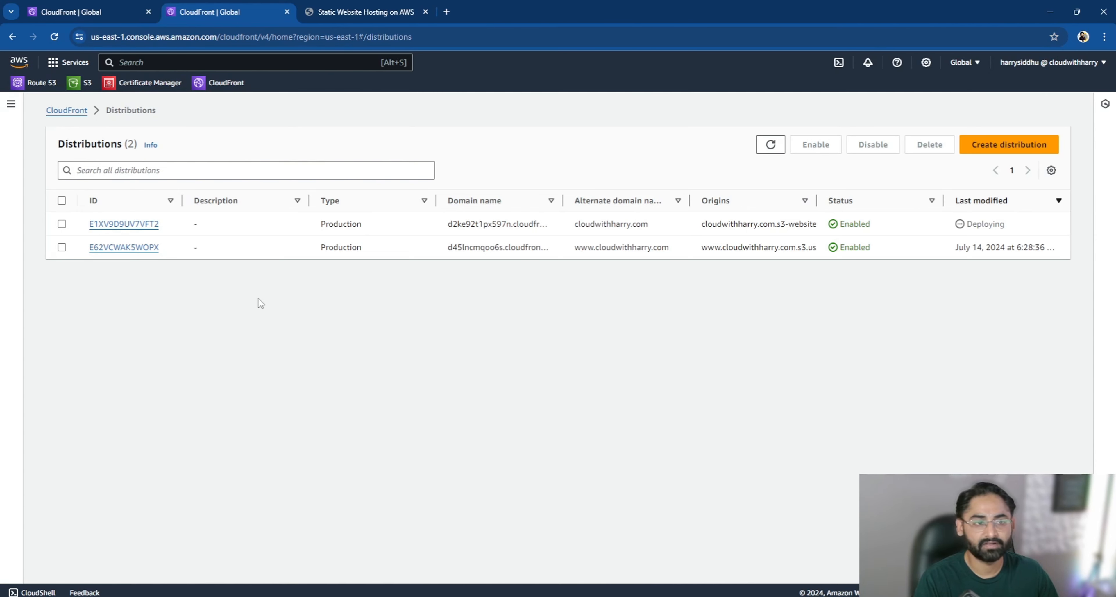
# - Open Route 53 in a new browser tab and open the cloudwithharry.com hosted zone
pyautogui.rightClick(41, 89)
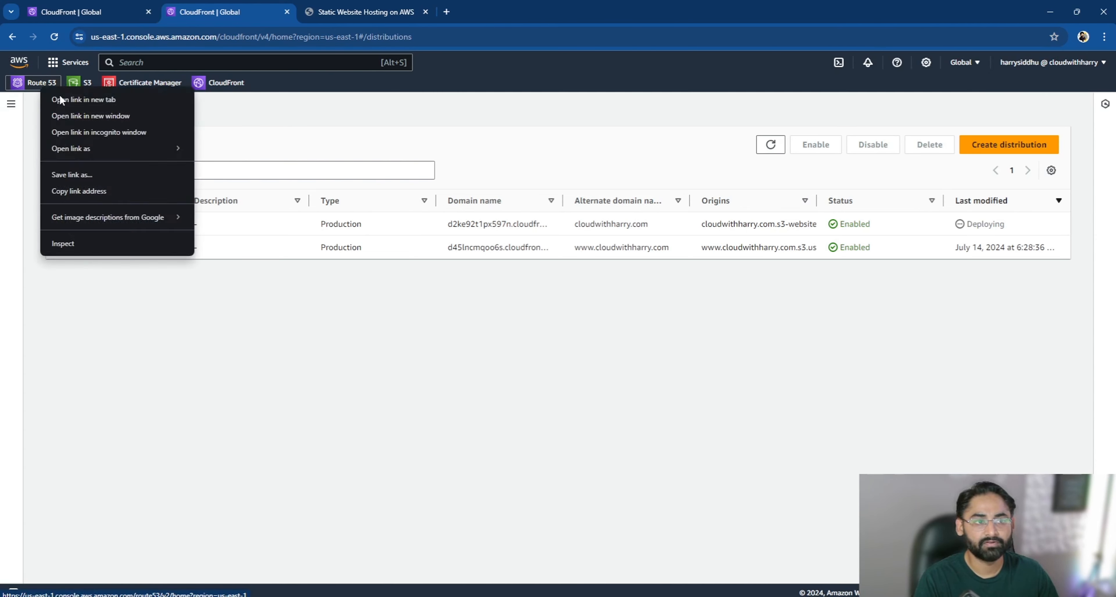
pyautogui.click(87, 101)
pyautogui.click(503, 12)
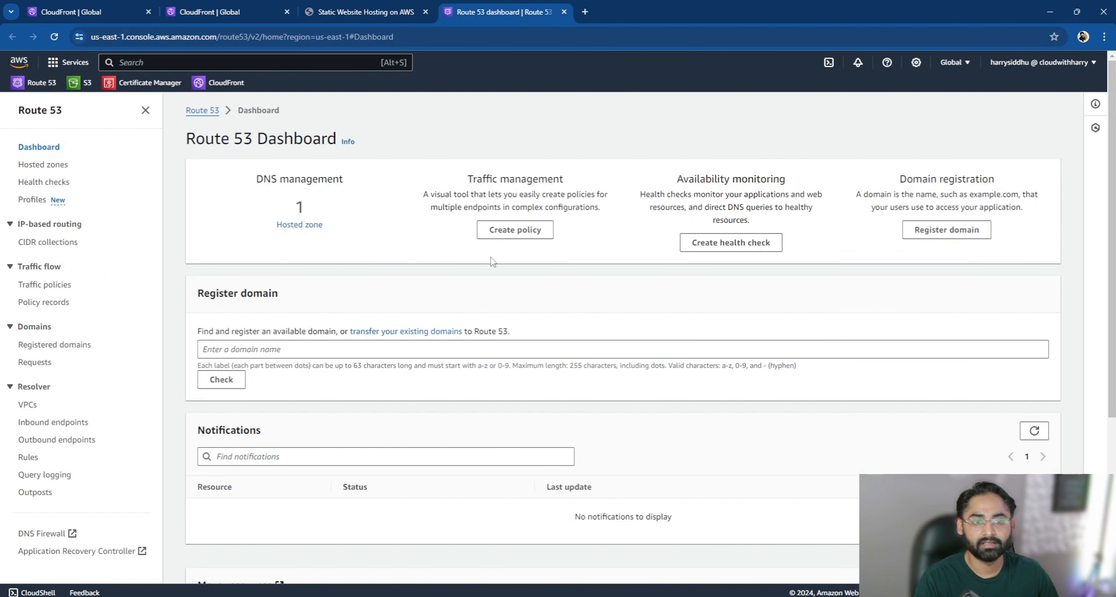
pyautogui.click(308, 226)
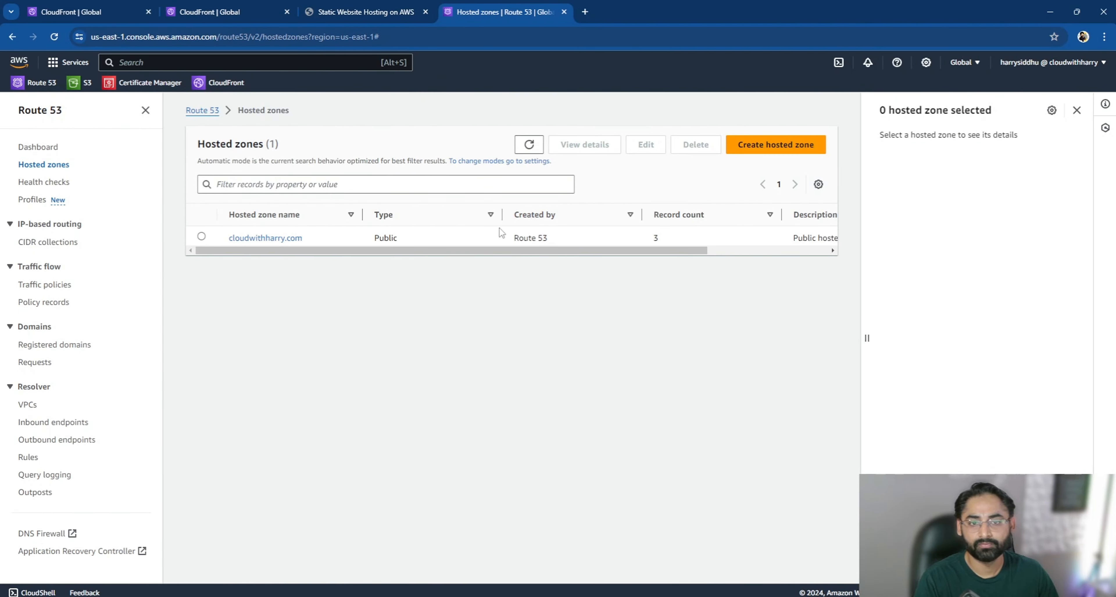
pyautogui.click(266, 239)
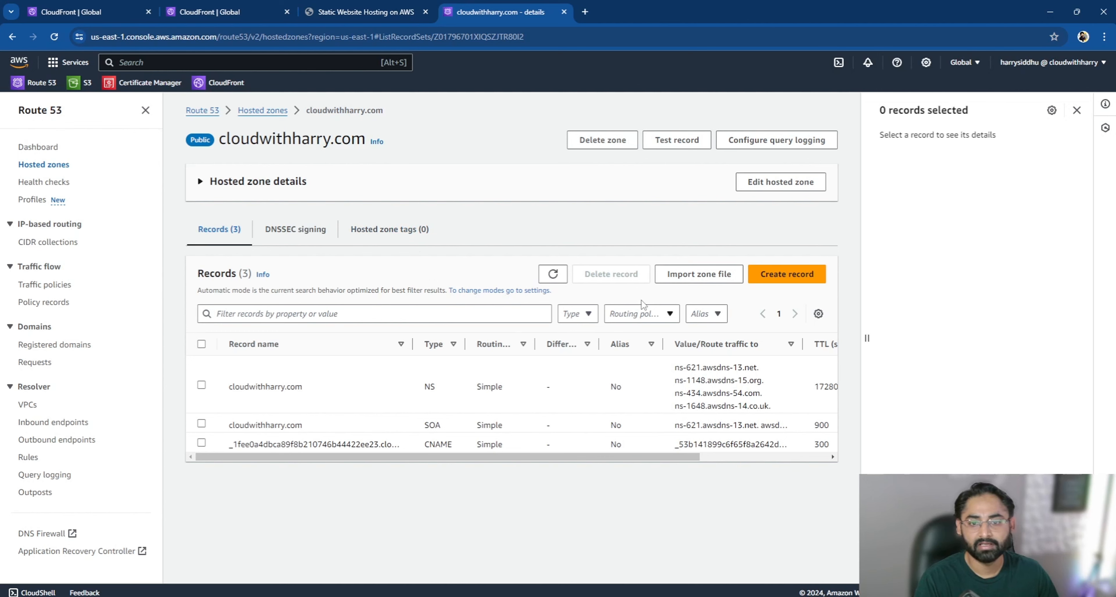
# - Start a new record named www in the cloudwithharry.com zone, with record type A
pyautogui.click(778, 279)
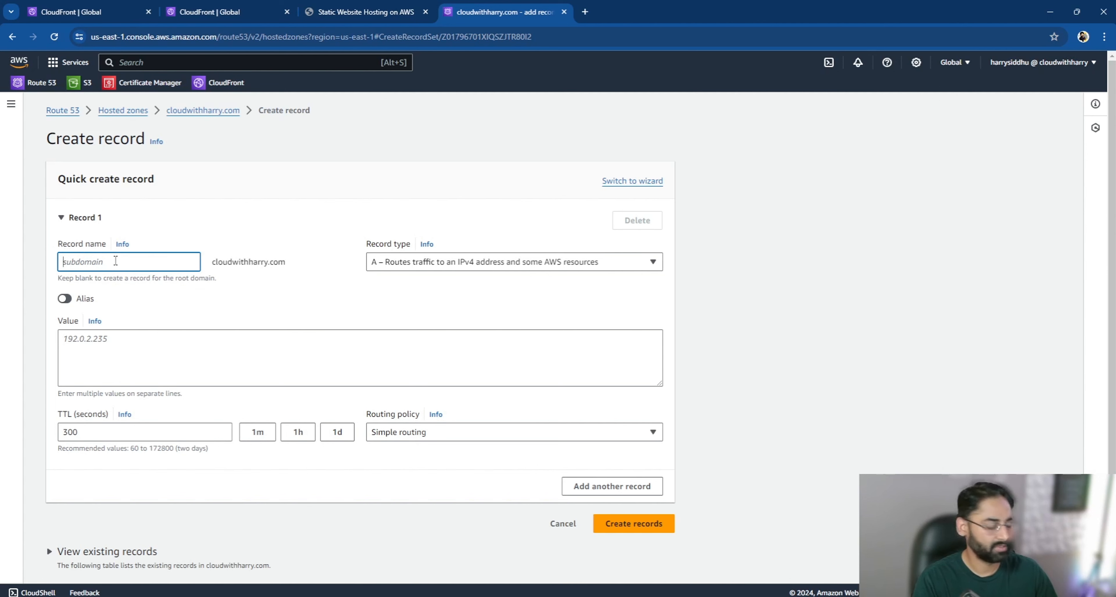
pyautogui.write('www')
pyautogui.moveTo(304, 267); pyautogui.dragTo(215, 264)
pyautogui.click(301, 279)
pyautogui.click(379, 264)
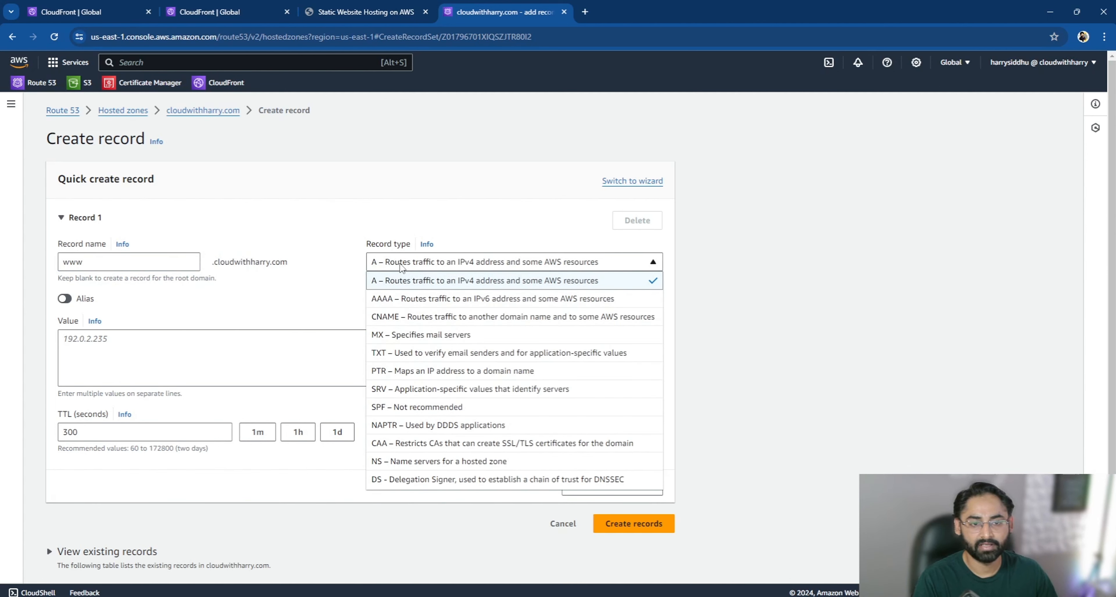
pyautogui.click(401, 267)
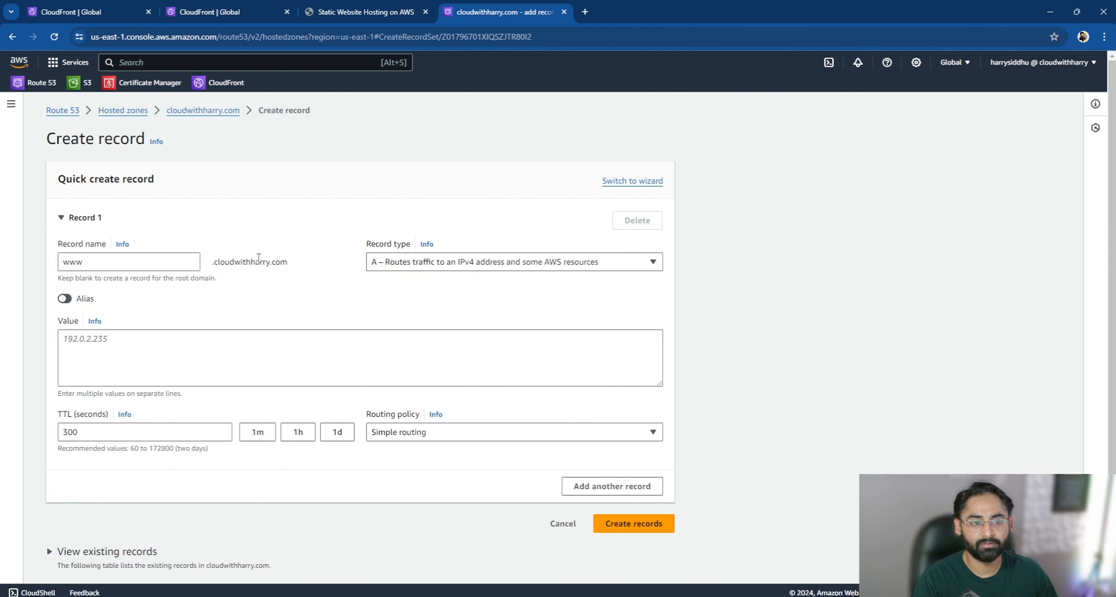
# - Make the www record an alias to CloudFront distribution d45lncmqoo6s.cloudfront.net and create it
pyautogui.click(65, 299)
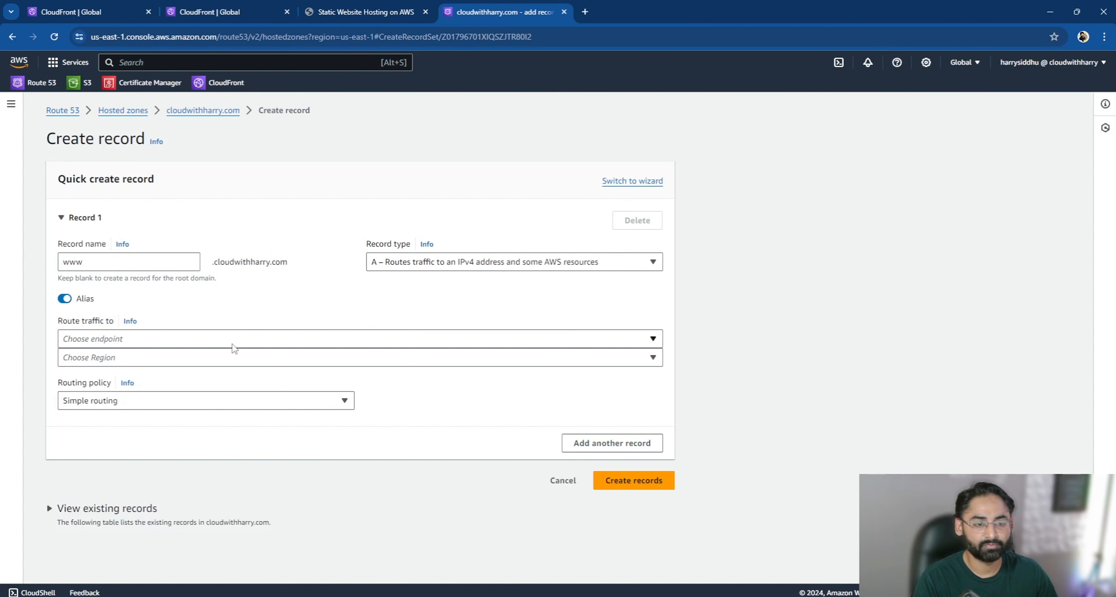
pyautogui.click(239, 342)
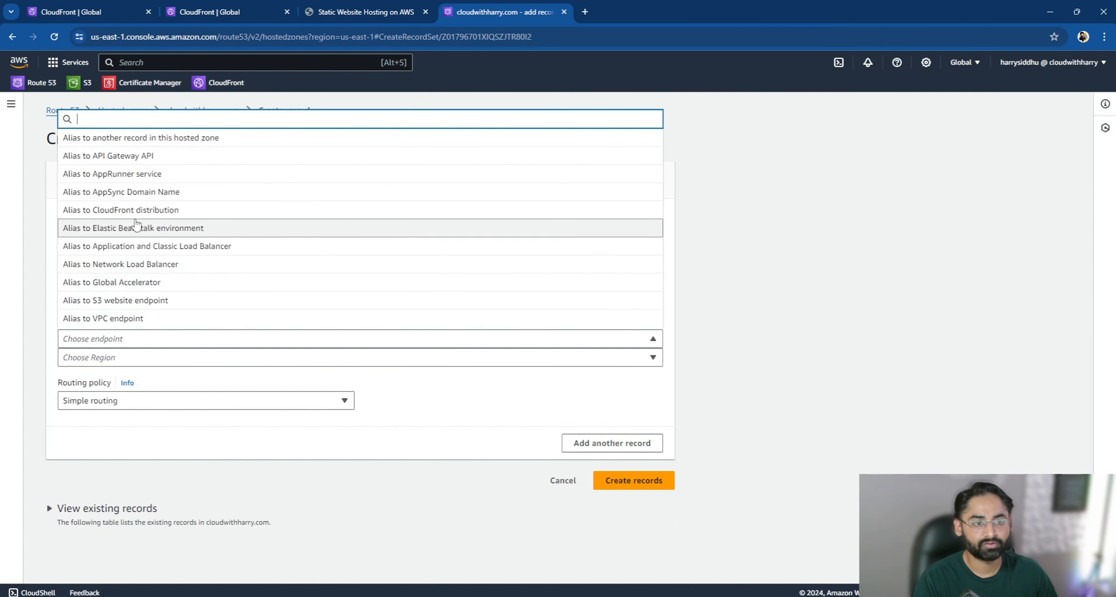
pyautogui.click(141, 207)
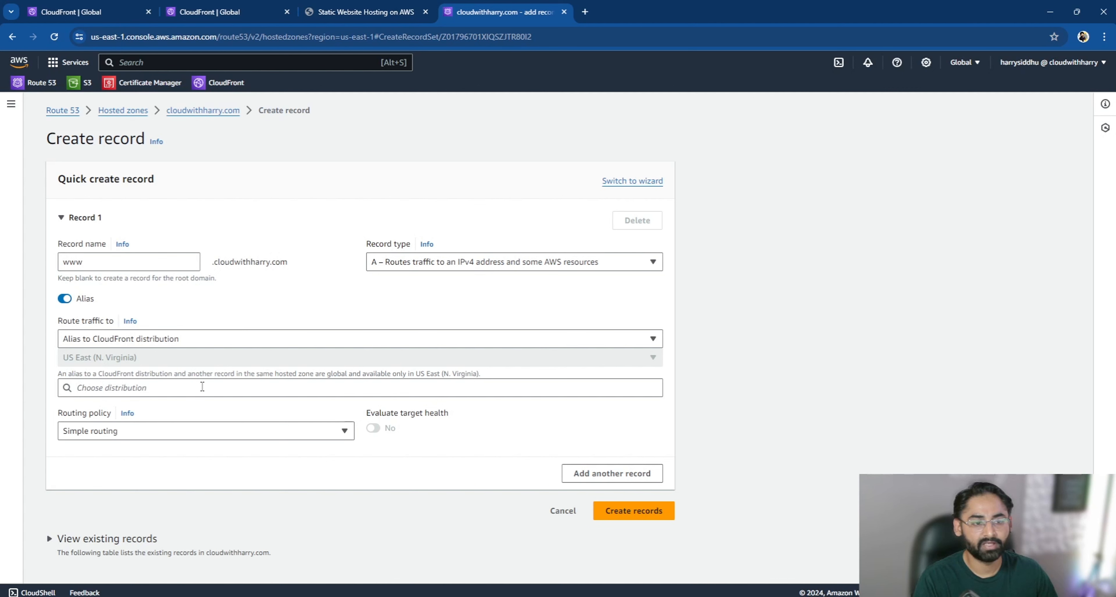
pyautogui.click(203, 386)
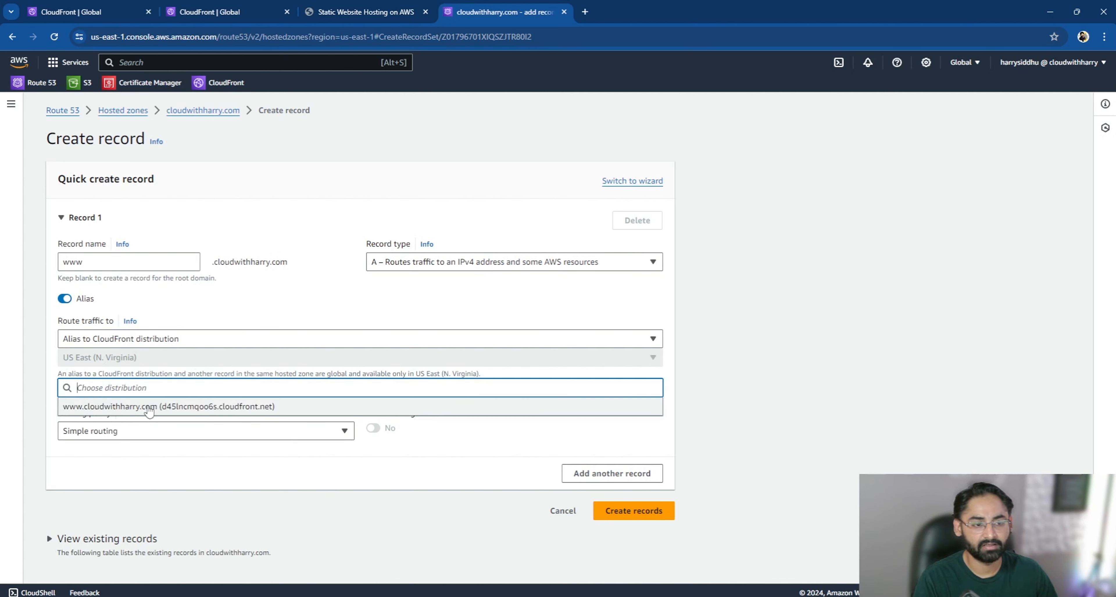
pyautogui.click(147, 410)
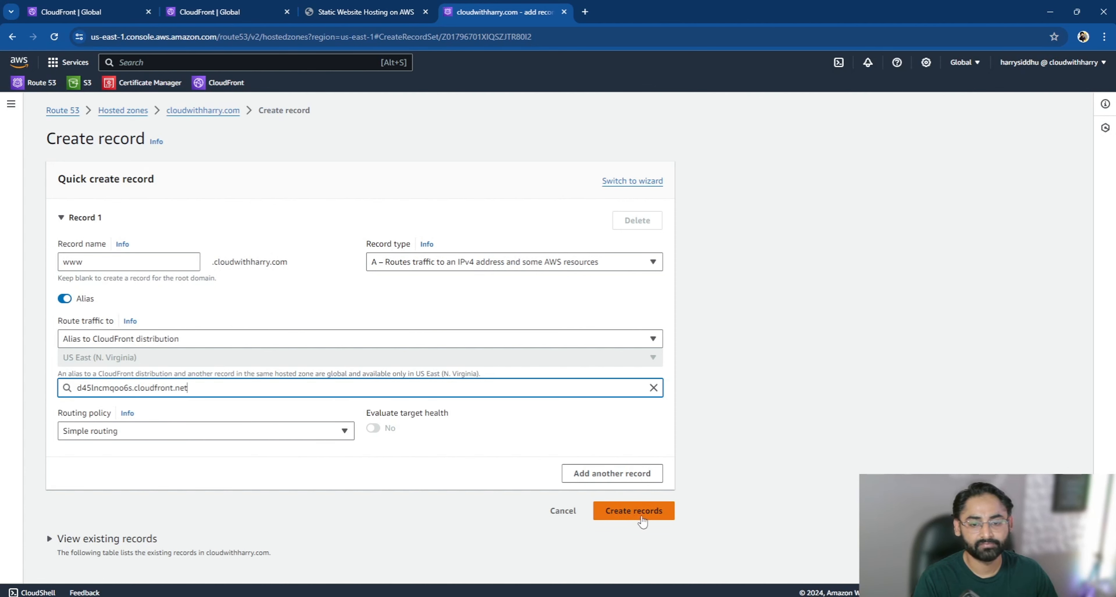
pyautogui.click(651, 516)
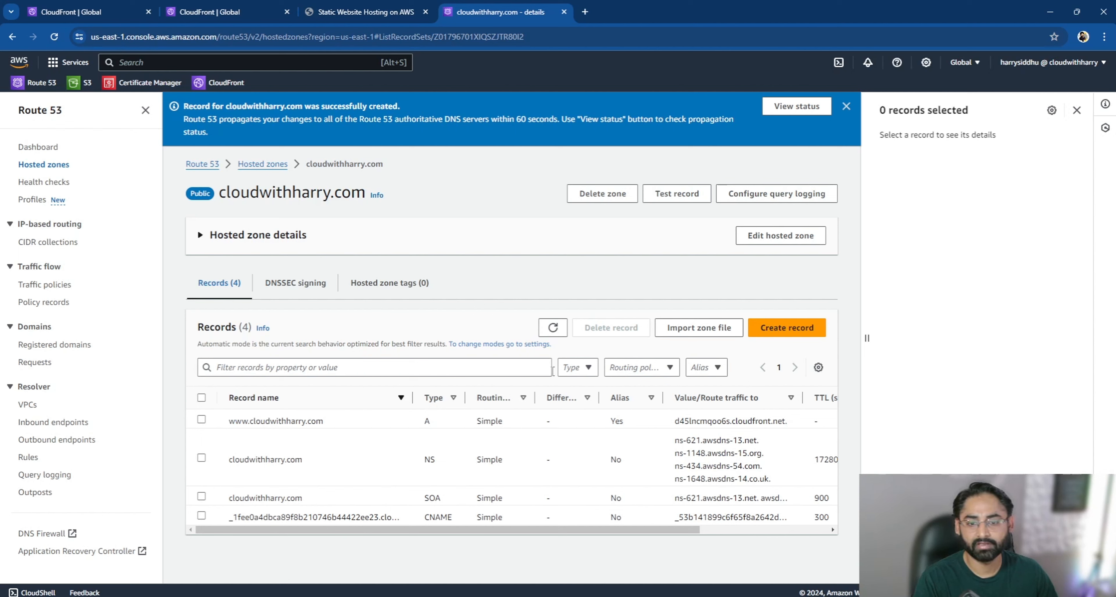
# - Check the www record's routing target and the status of the root domain's CloudFront distribution
pyautogui.moveTo(674, 421); pyautogui.dragTo(800, 429)
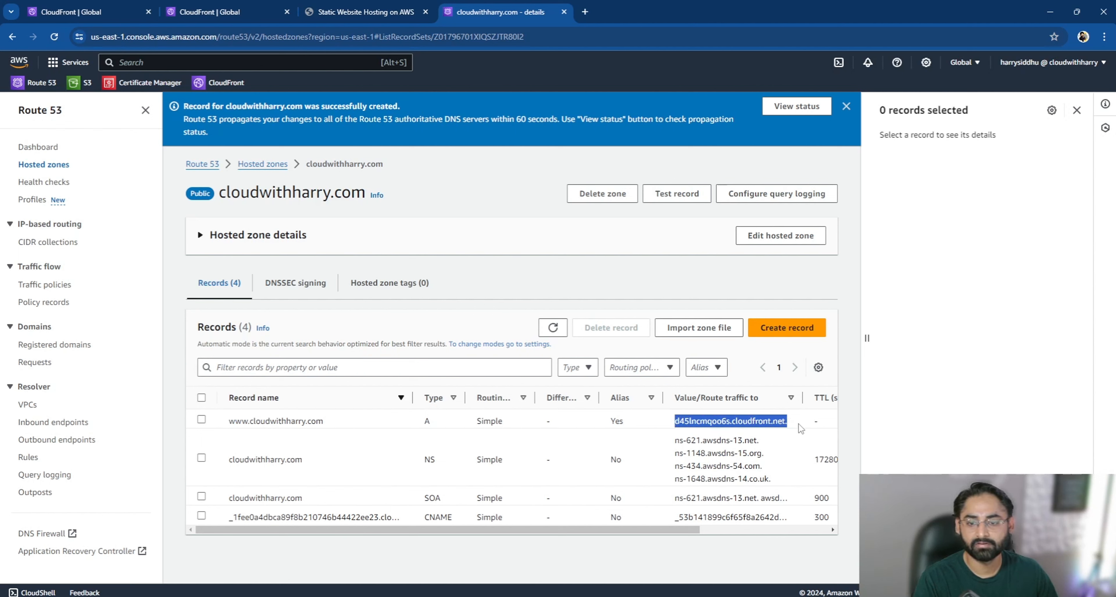
pyautogui.click(413, 164)
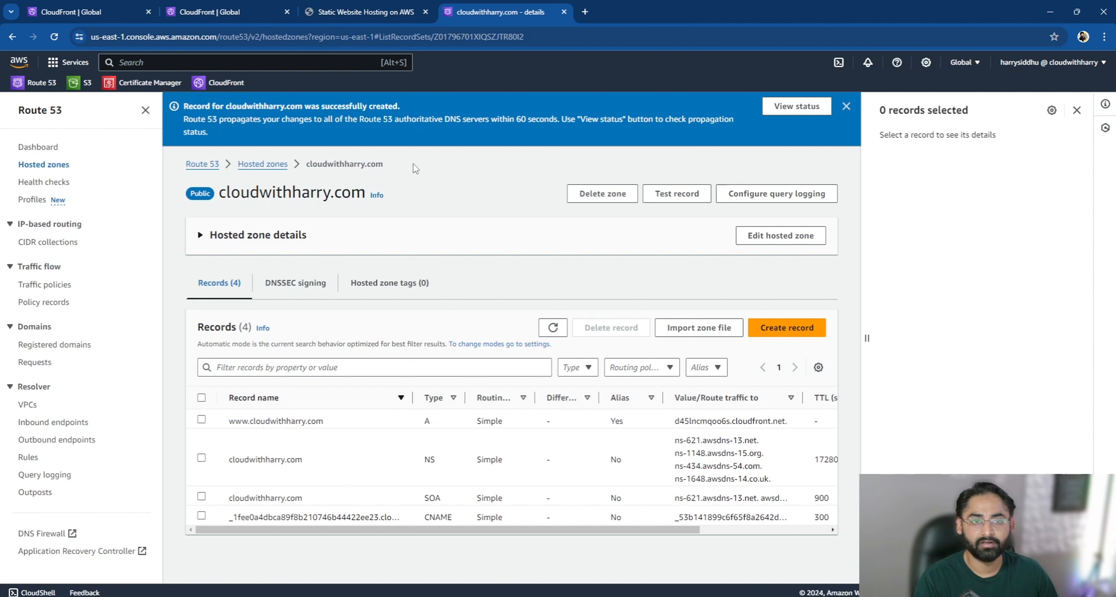
pyautogui.click(238, 14)
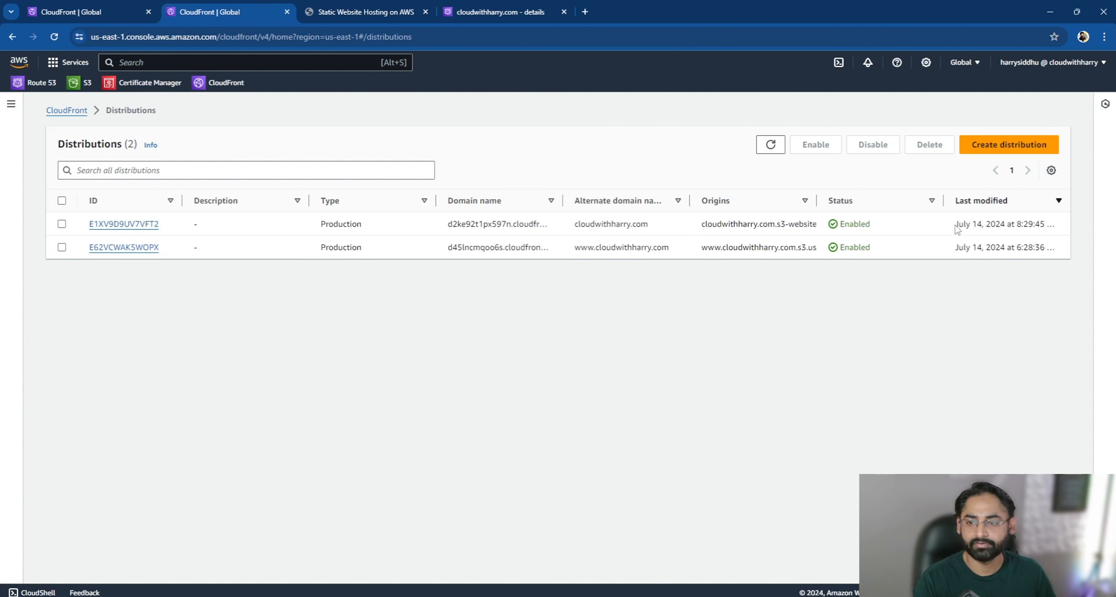
pyautogui.doubleClick(866, 223)
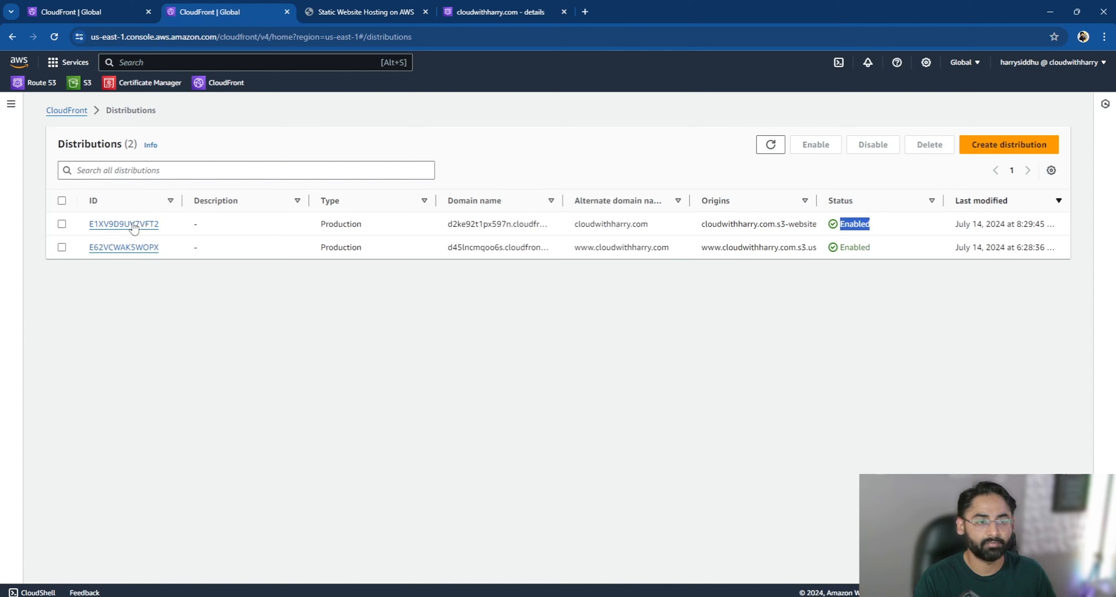
pyautogui.click(123, 223)
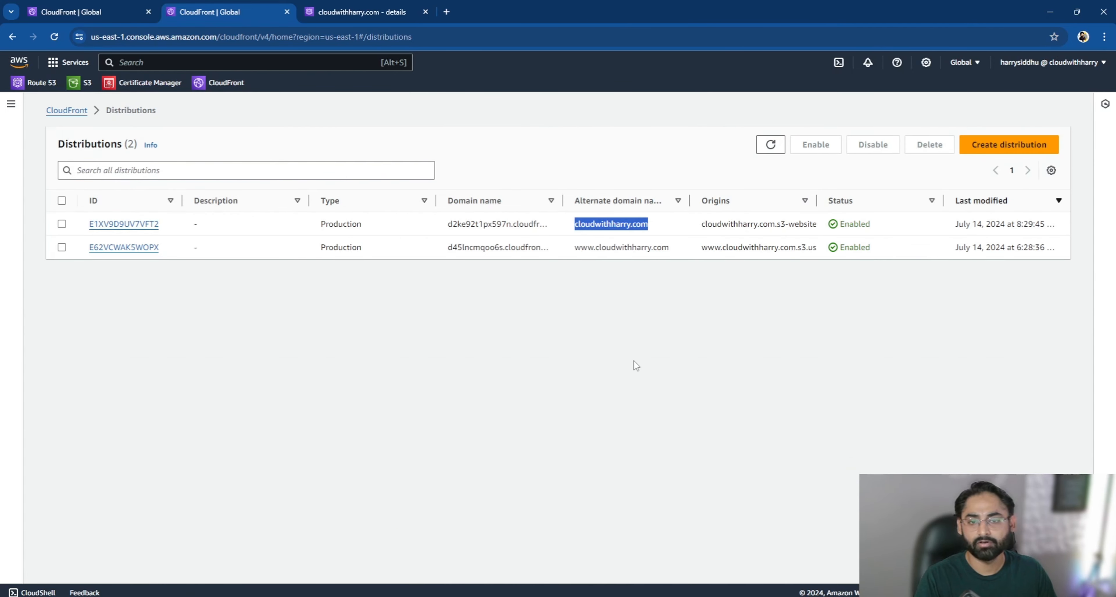
# - Create an A record with a blank name for the root domain, aliased to CloudFront distribution d2ke92t1px597n.cloudfront.net, and sort the records by name
pyautogui.click(357, 13)
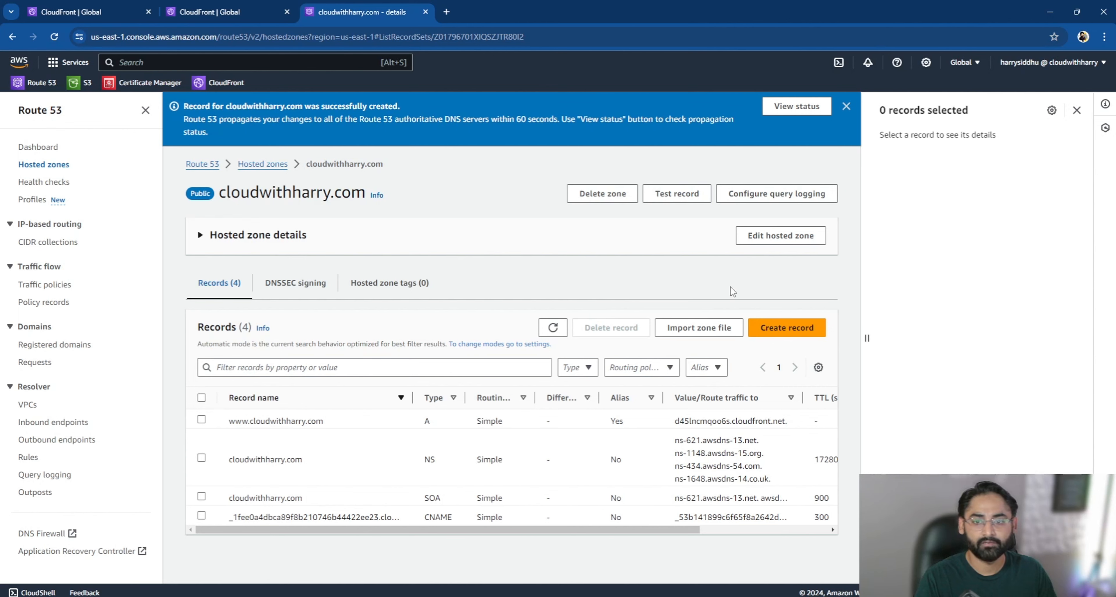
pyautogui.click(786, 328)
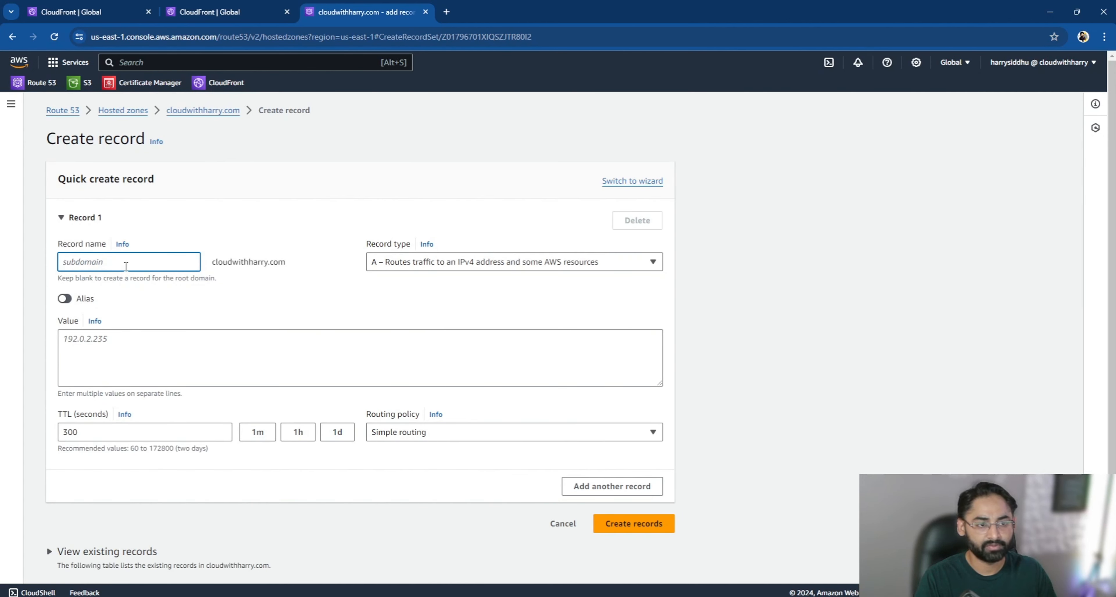
pyautogui.moveTo(290, 263); pyautogui.dragTo(200, 262)
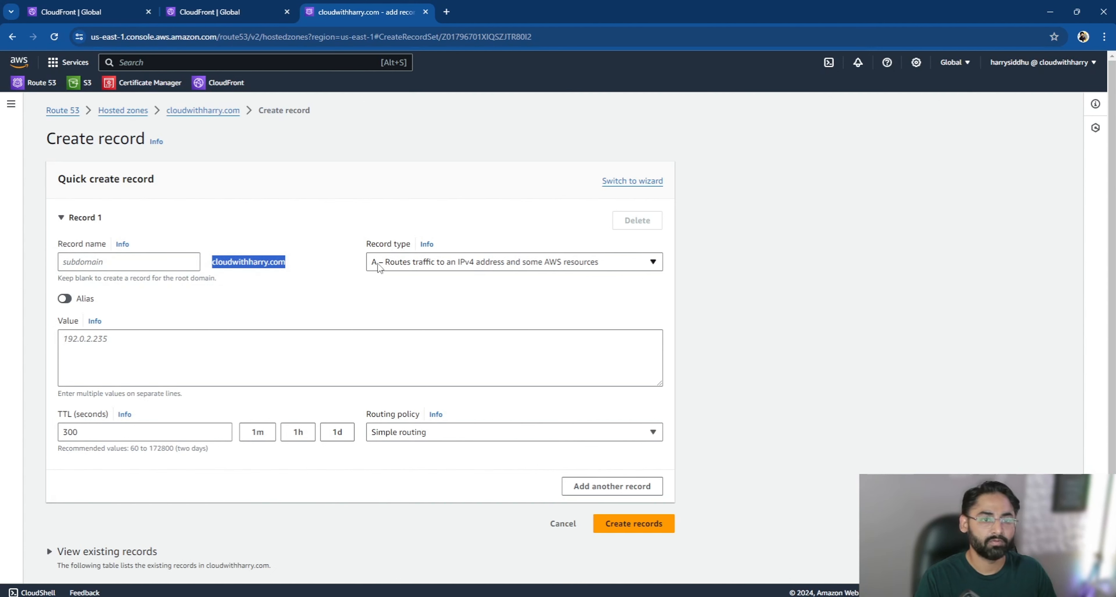
pyautogui.click(65, 298)
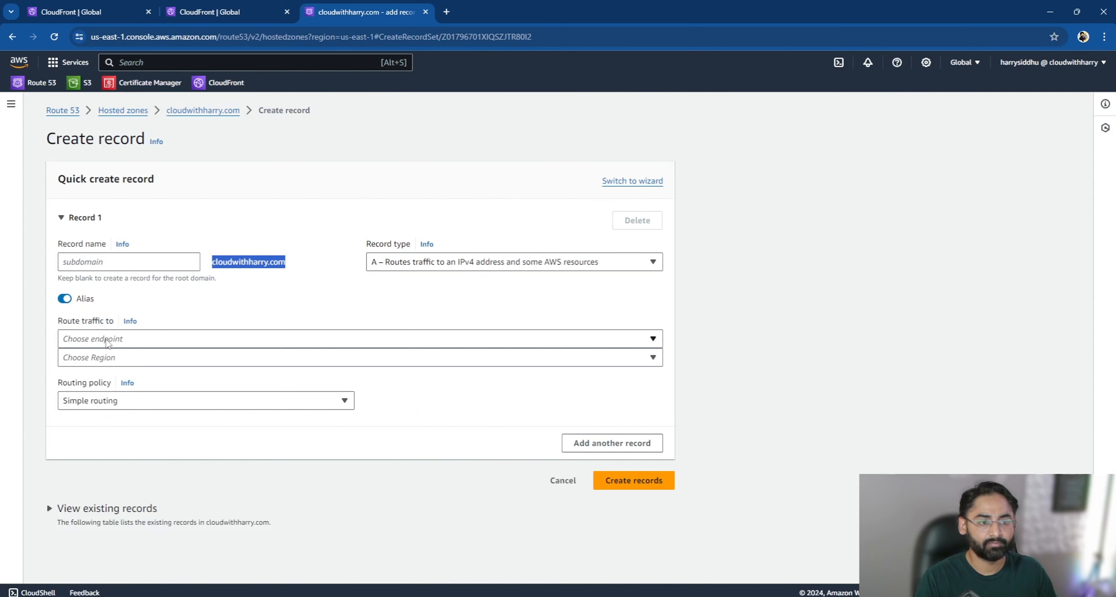
pyautogui.click(109, 342)
pyautogui.click(123, 387)
pyautogui.click(125, 388)
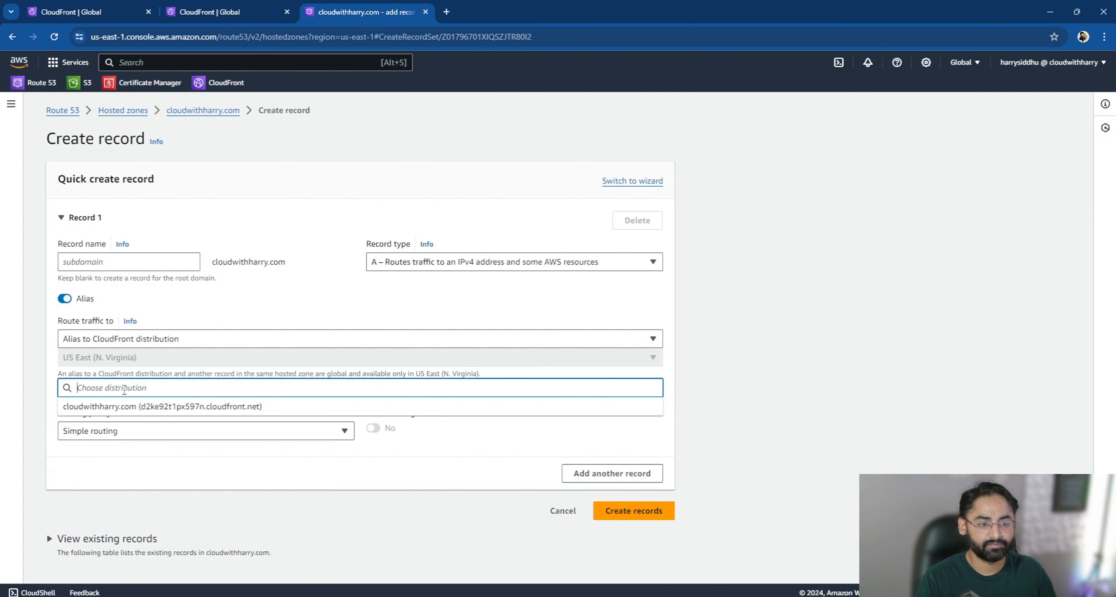
pyautogui.click(141, 413)
pyautogui.click(640, 510)
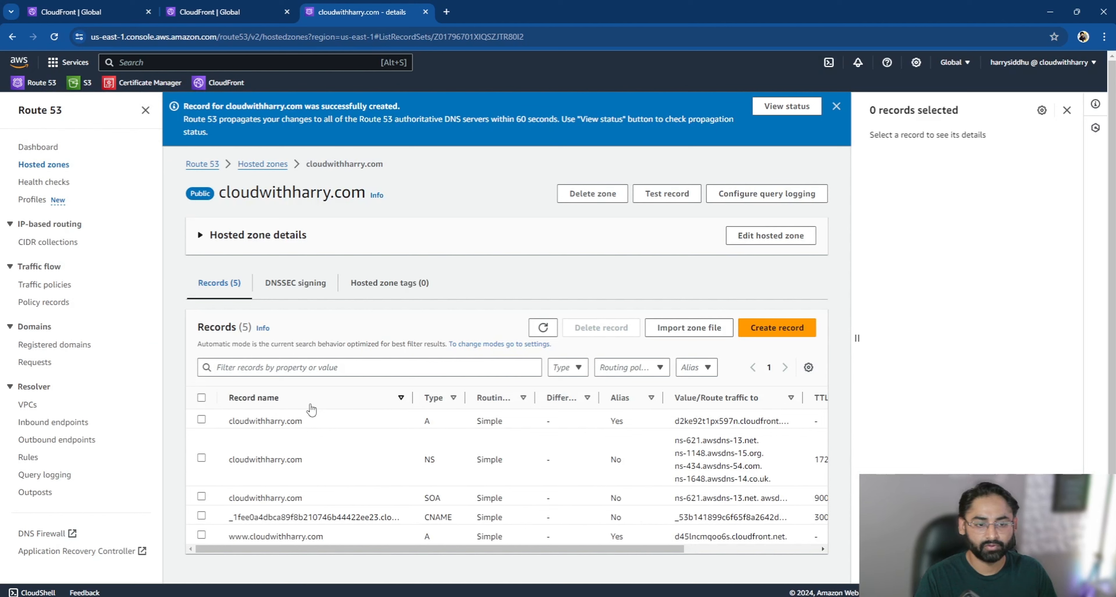
pyautogui.click(285, 402)
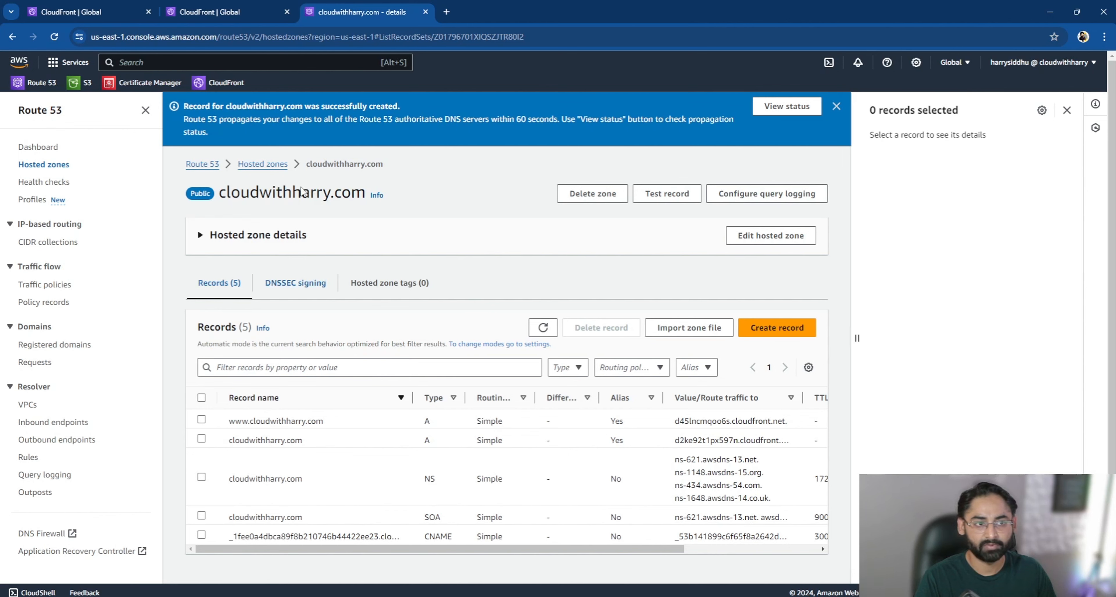
# - Open S3 in a new browser tab and examine the static website hosting settings of the cloudwithharry.com bucket
pyautogui.rightClick(78, 85)
pyautogui.click(105, 100)
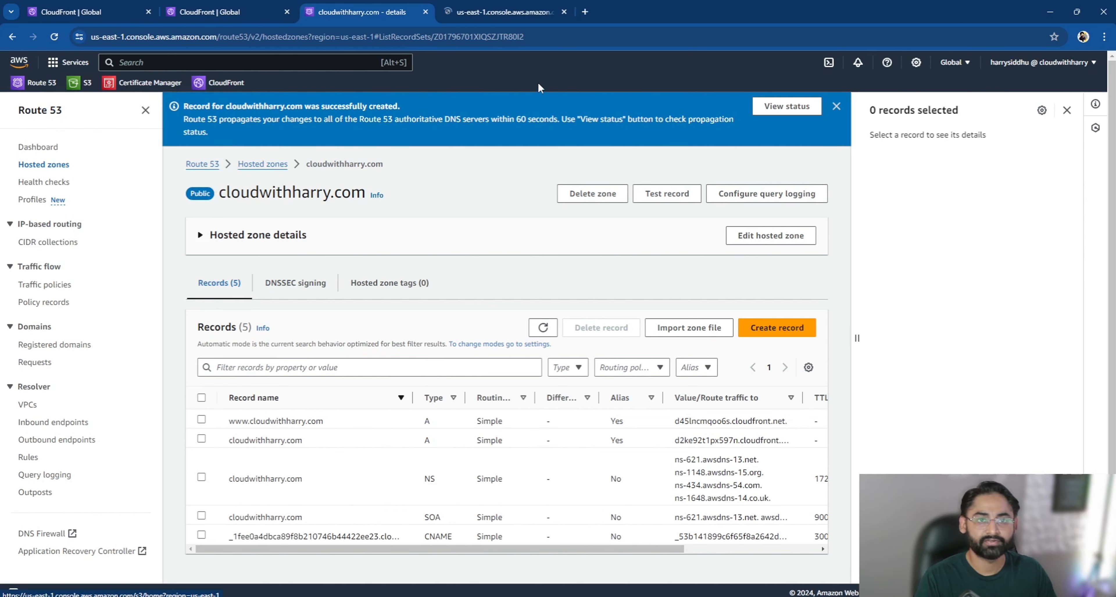
pyautogui.click(538, 12)
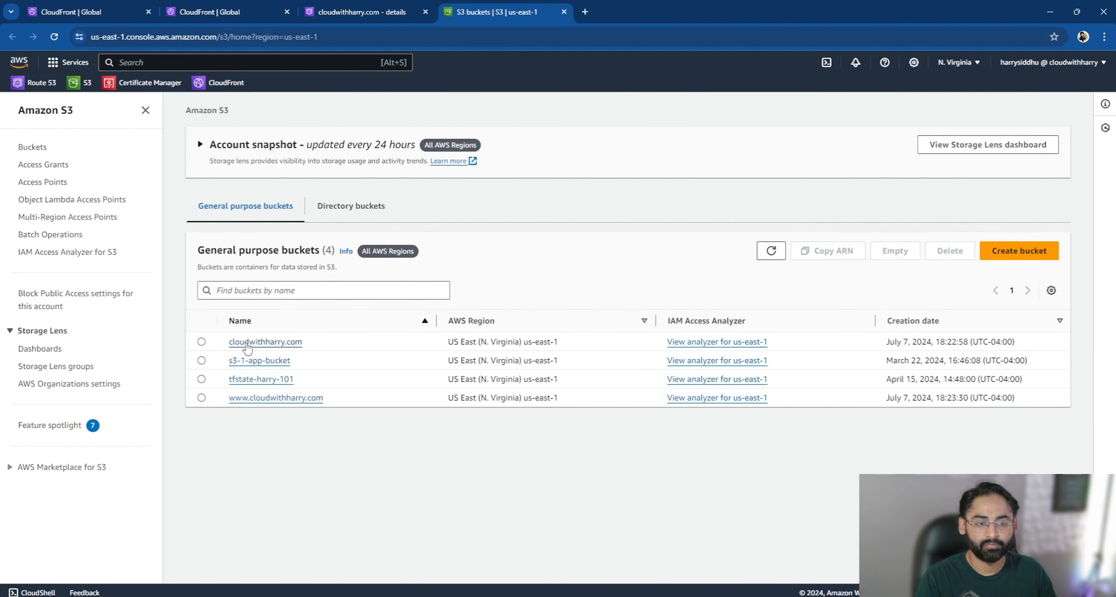
pyautogui.click(247, 343)
pyautogui.click(268, 183)
pyautogui.scroll(-6, 328, 387)
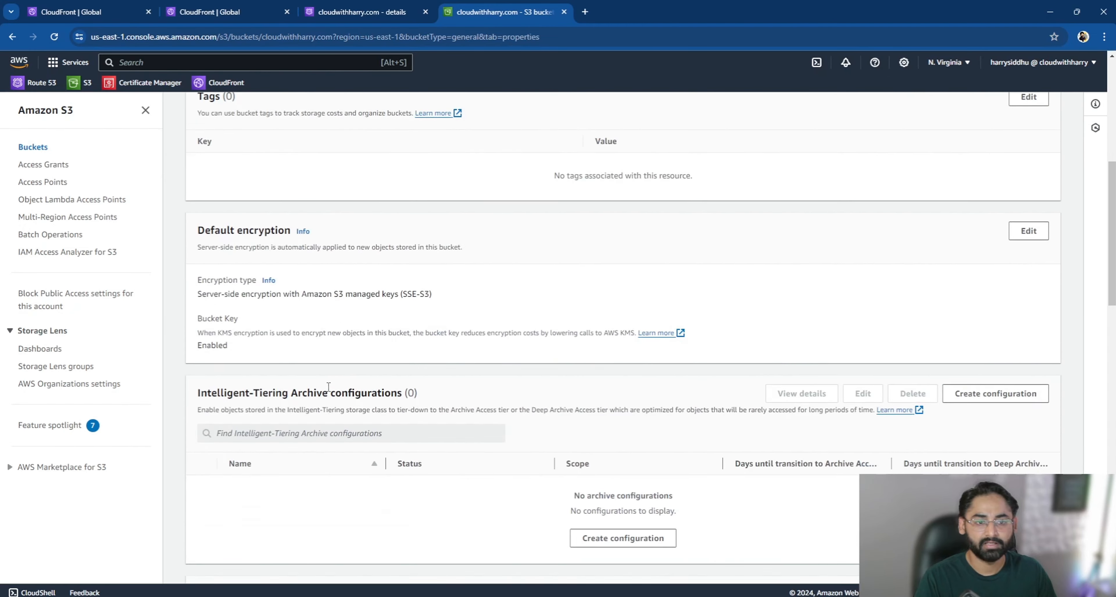
pyautogui.scroll(-15, 328, 387)
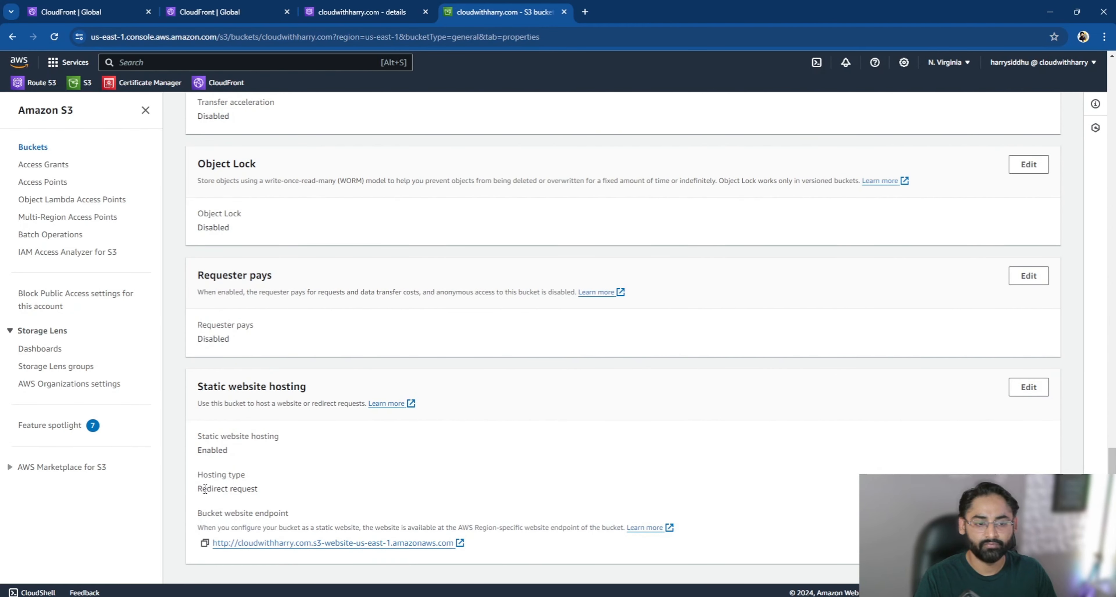
pyautogui.moveTo(199, 480)
pyautogui.mouseDown()
pyautogui.moveTo(260, 481)
pyautogui.moveTo(191, 486)
pyautogui.moveTo(196, 476)
pyautogui.mouseUp()
pyautogui.click(268, 492)
pyautogui.click(272, 477)
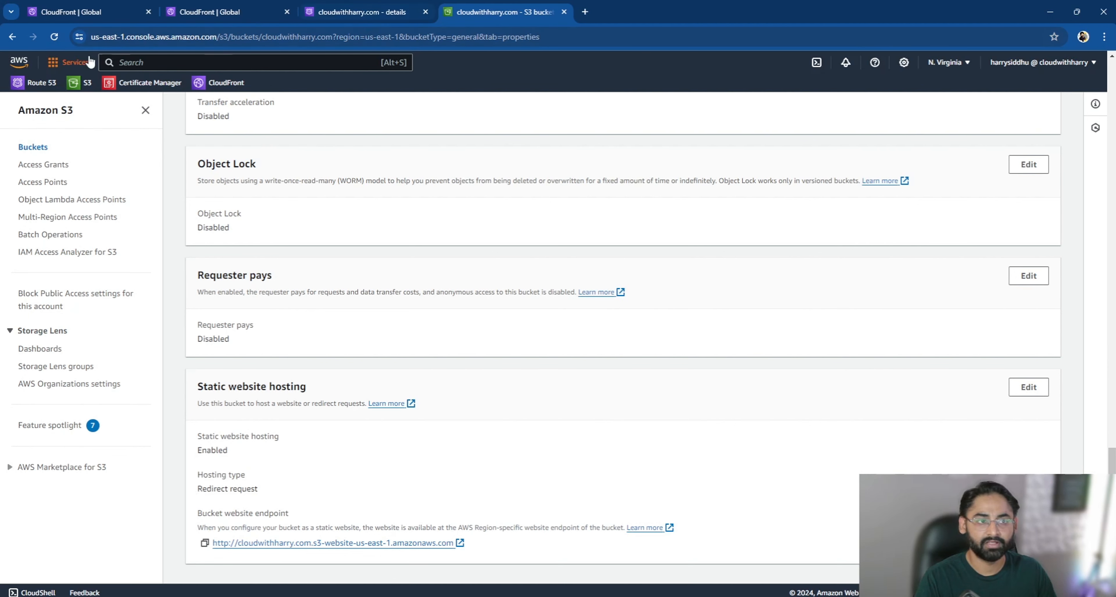
pyautogui.click(13, 36)
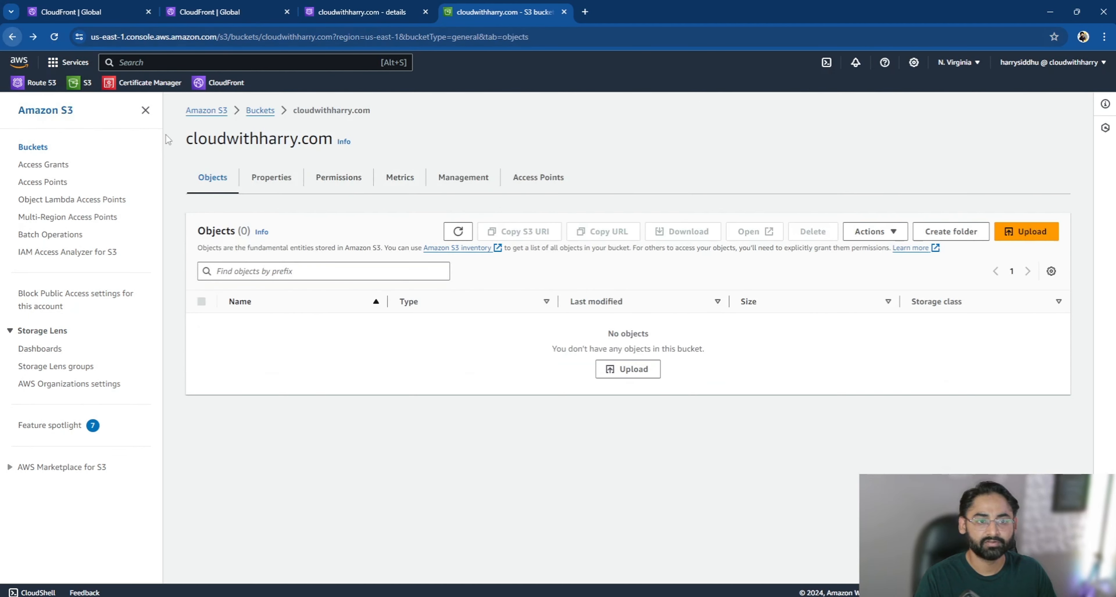
pyautogui.click(263, 113)
pyautogui.click(273, 397)
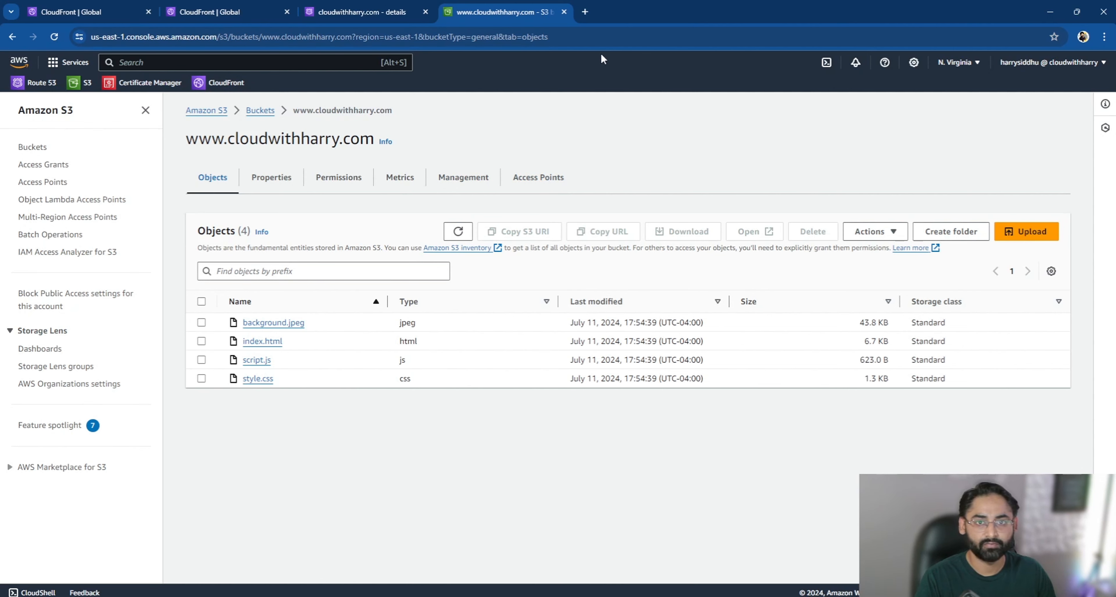
# - Load cloudwithharry.com in a new browser tab and check the site's connection security information
pyautogui.click(586, 13)
pyautogui.write('cloudwith')
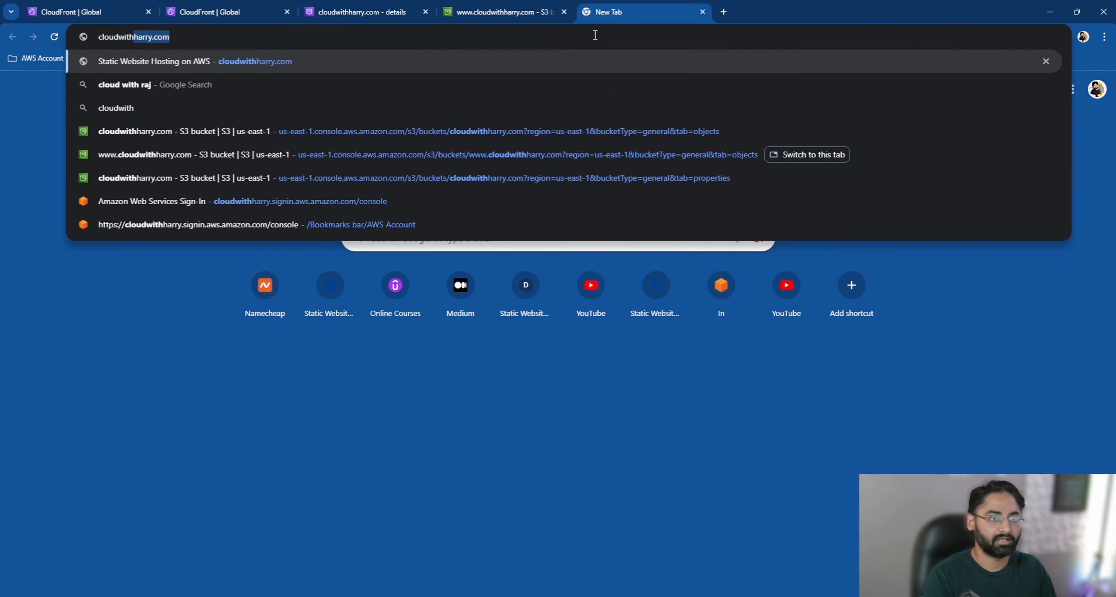
pyautogui.press('Return')
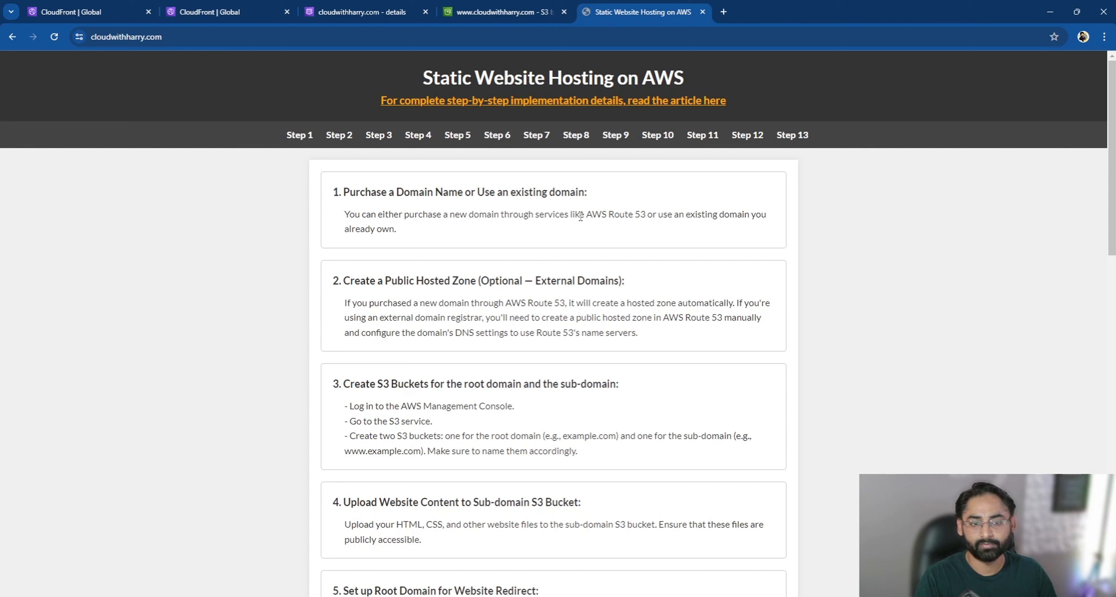
pyautogui.click(149, 42)
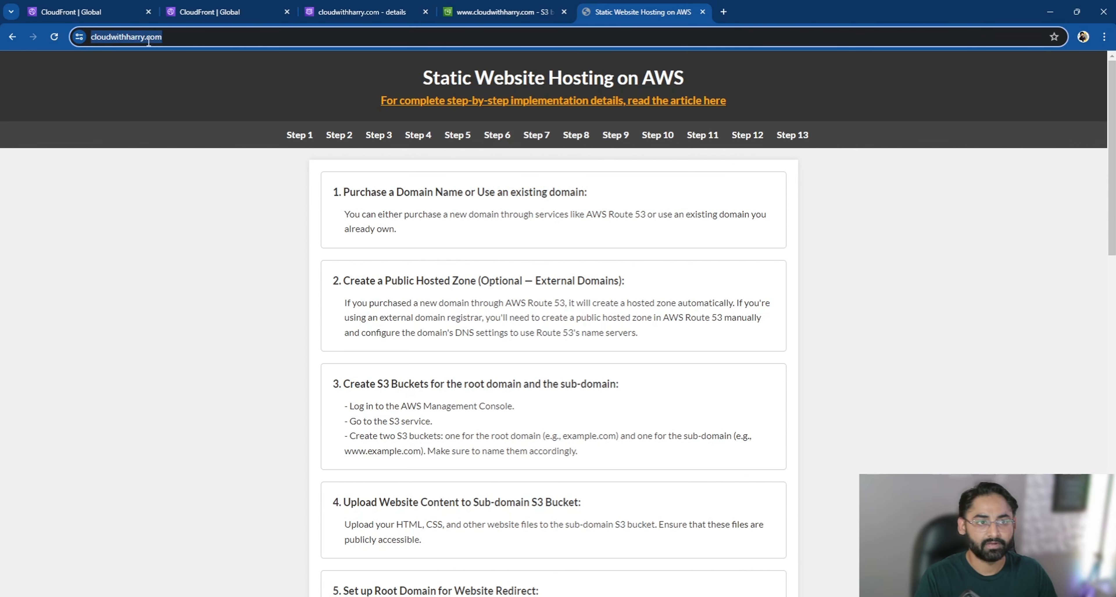
pyautogui.click(76, 41)
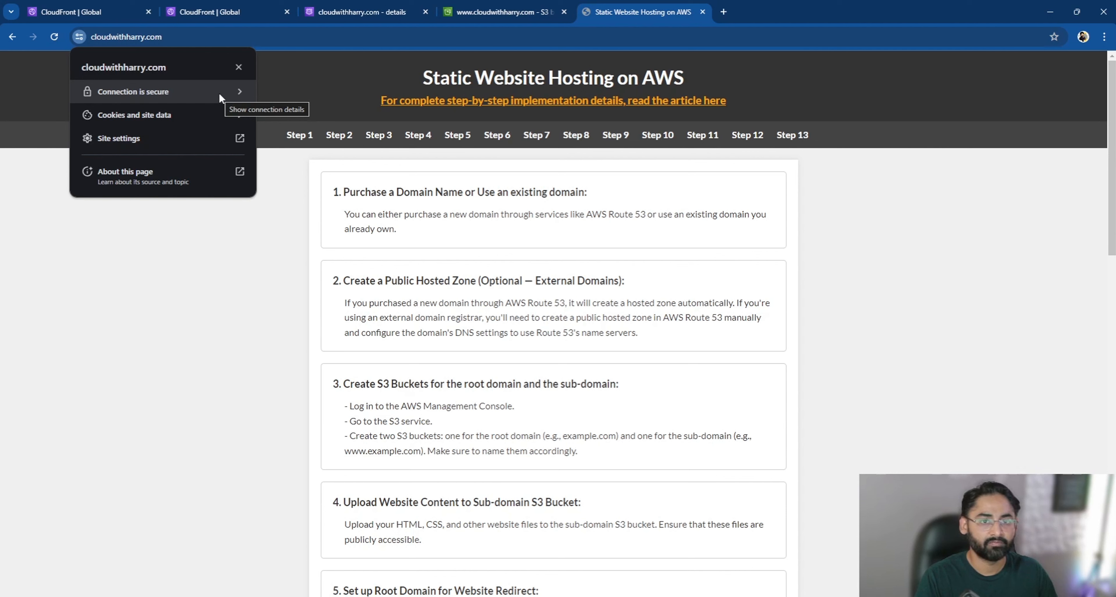
pyautogui.press('Escape')
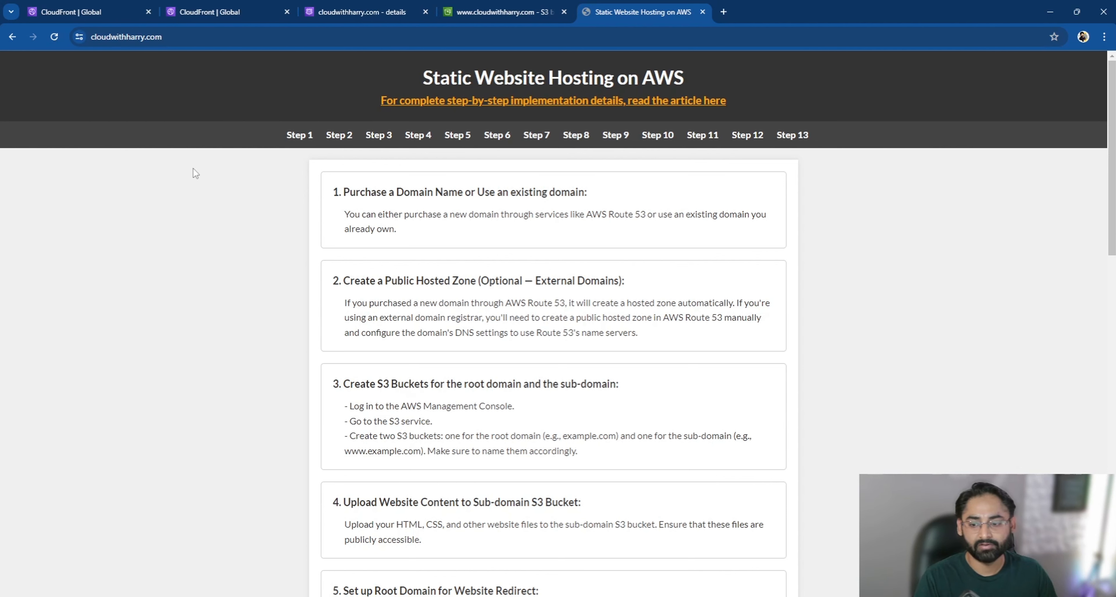